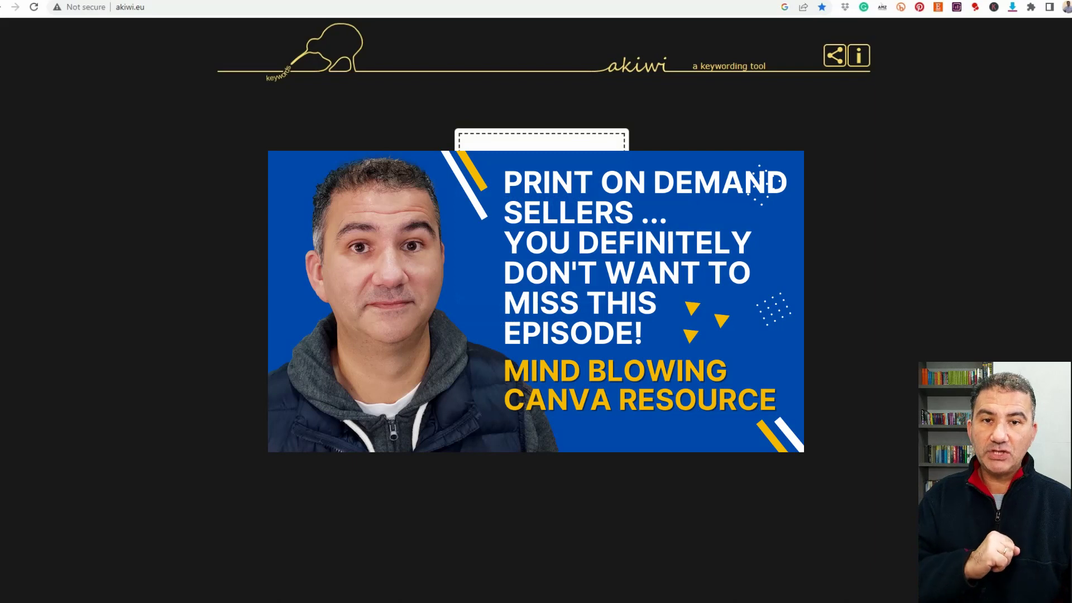
Upload the colourful cyborg face image for keywording and mark the red-haired woman with the decorated face as similar
left_click_drag(628, 190, 619, 198)
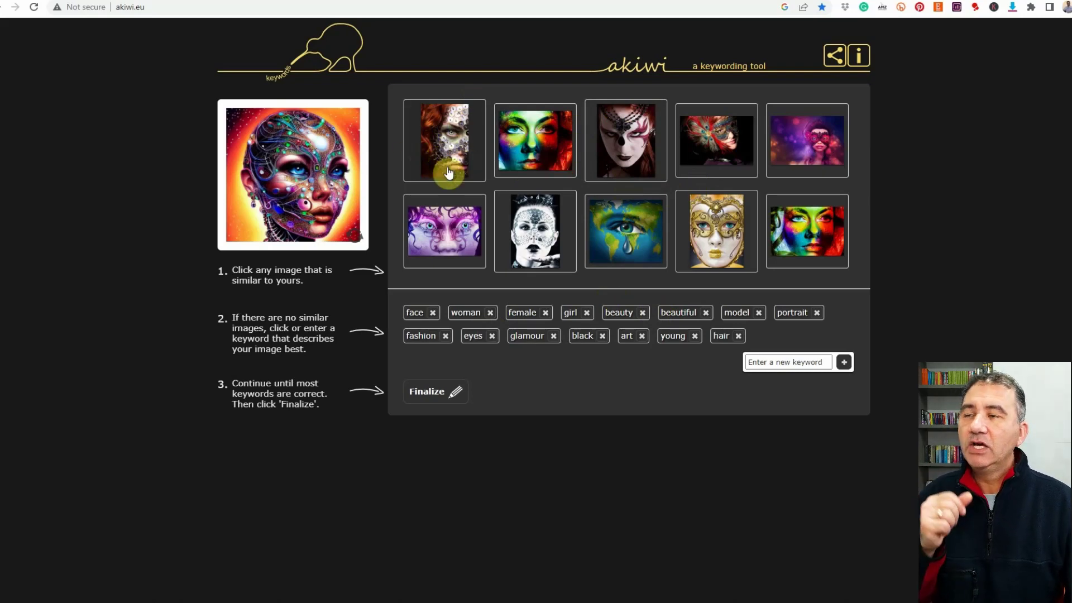
left_click(450, 150)
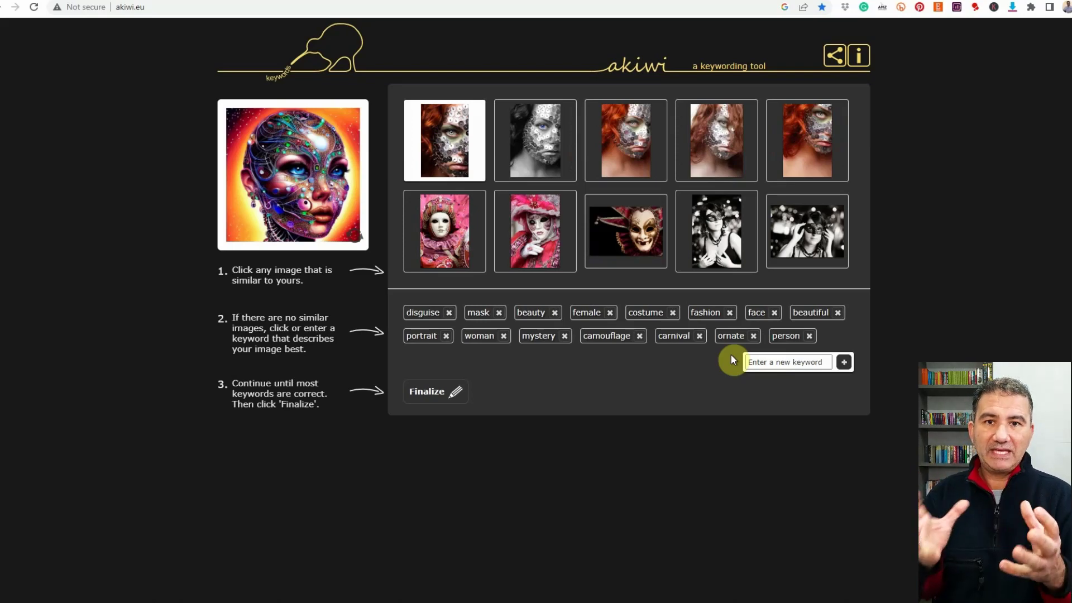
Add "cyborg woman" as a new keyword for the cyborg face image
left_click(763, 363)
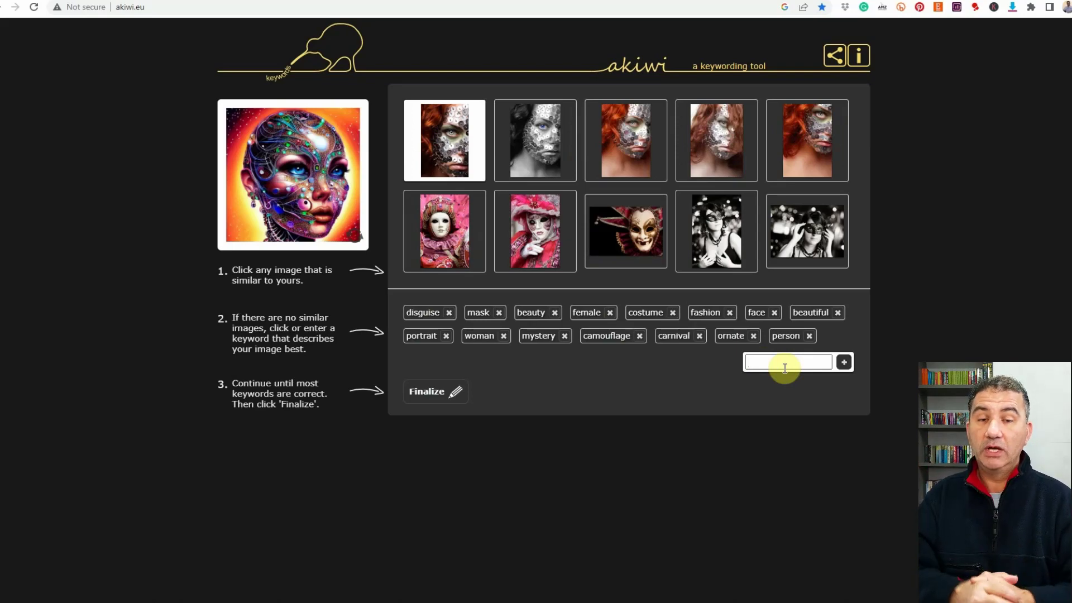
left_click(784, 368)
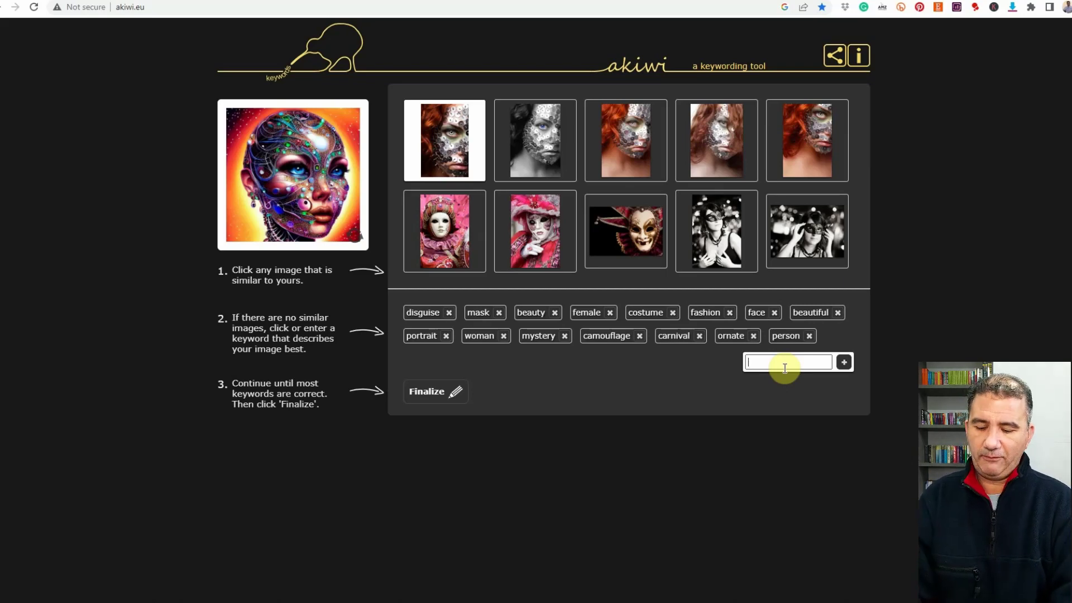
type("cyborg")
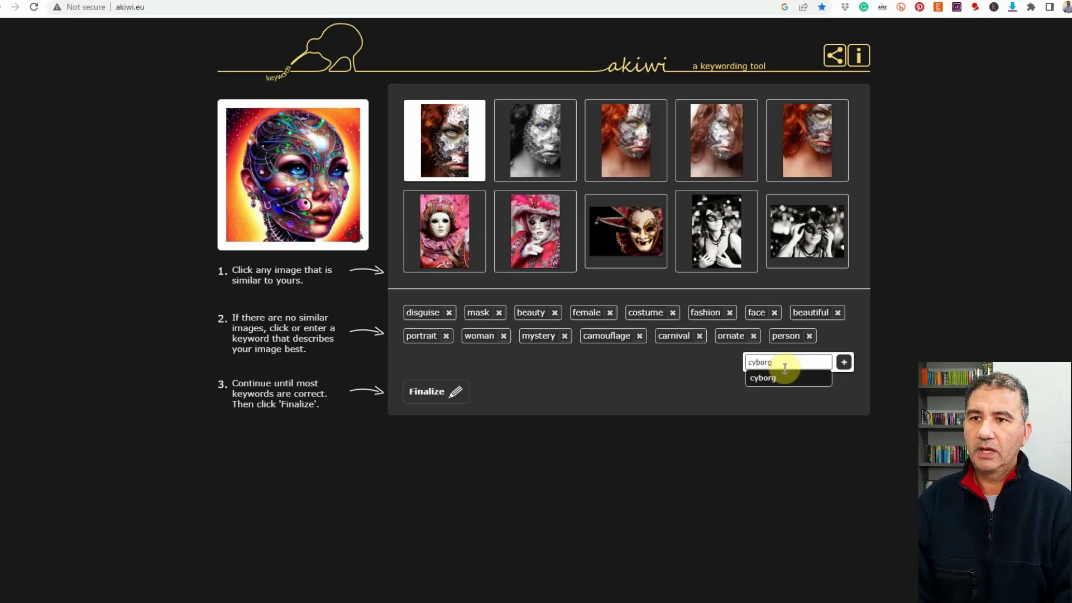
type(" woman")
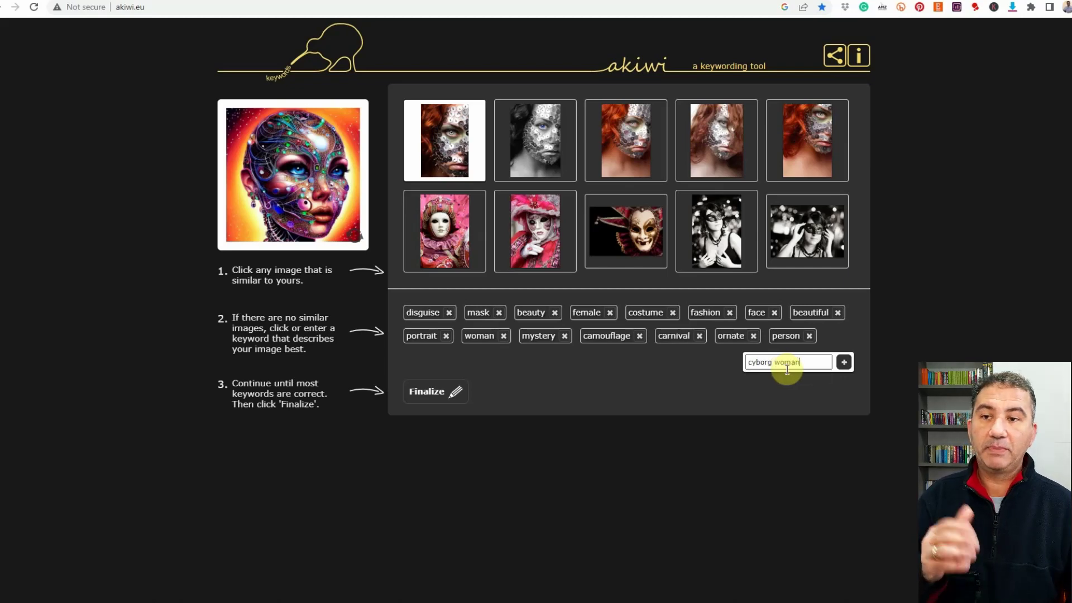
left_click(844, 364)
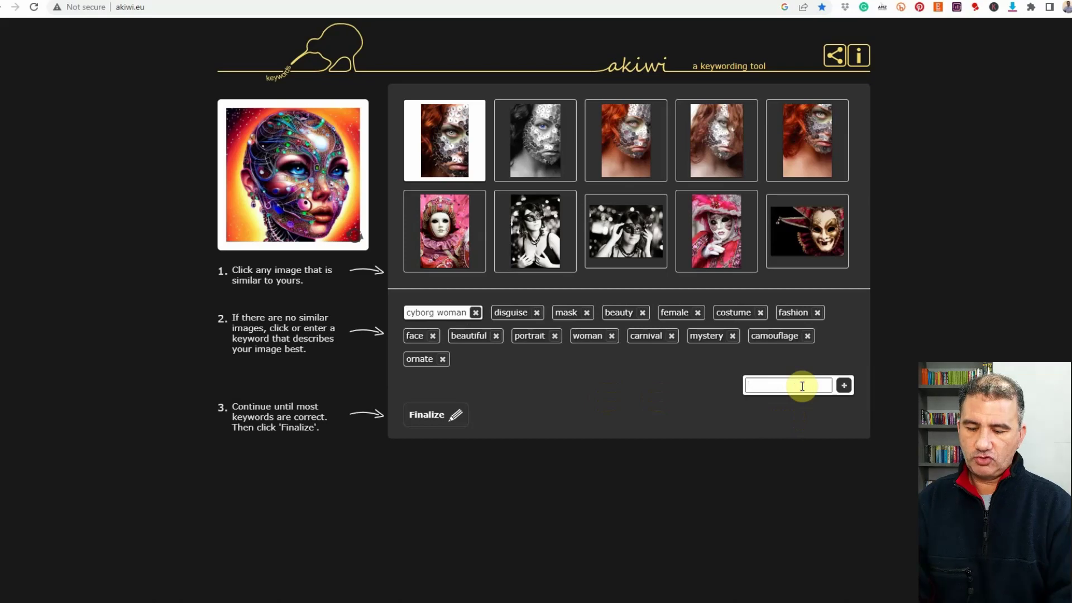
Enter "woman" as a keyword entry, mark another colour portrait of the red-haired masked woman as similar, and finalize the keywords
type("woman")
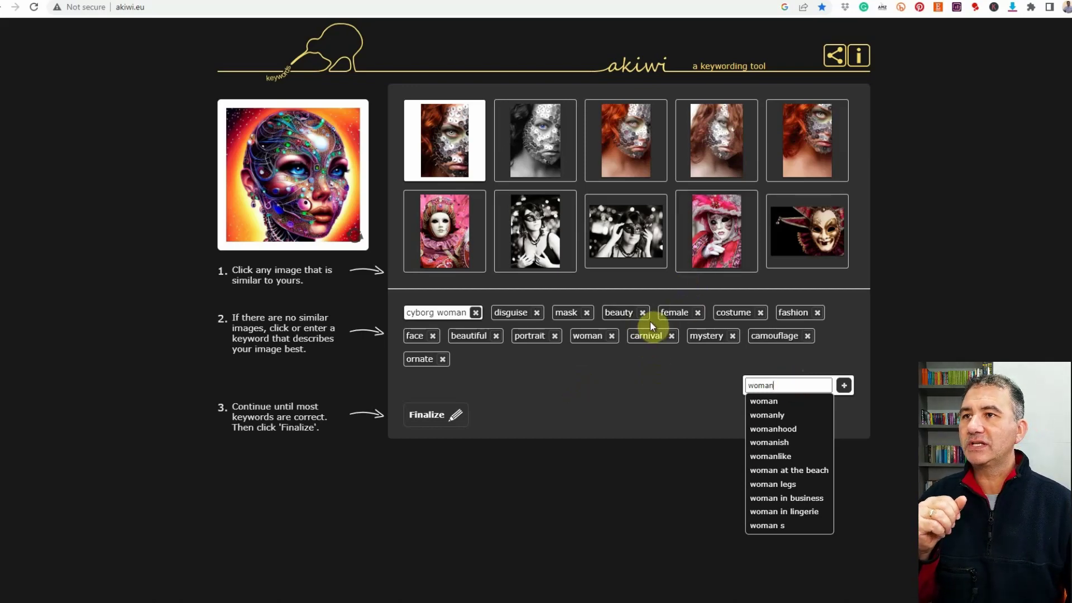
left_click(626, 156)
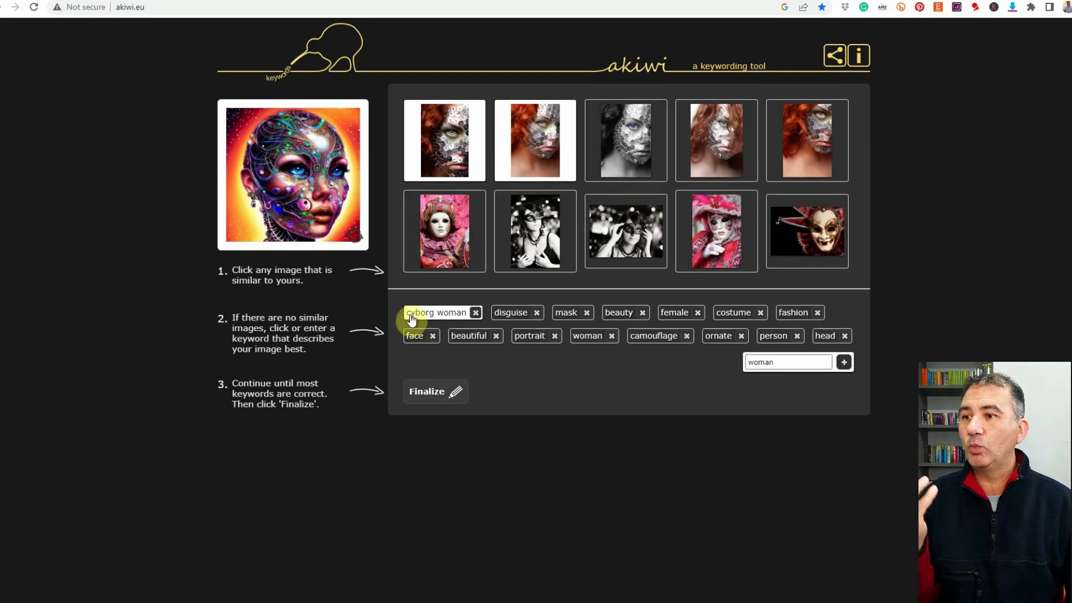
left_click(434, 394)
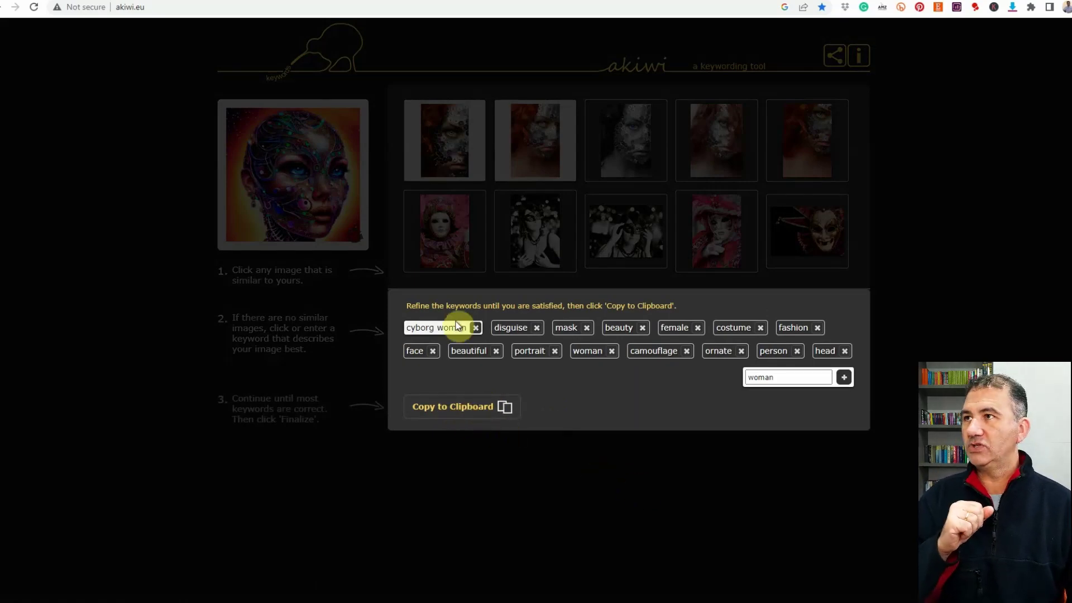
Start the keyword tool over and upload the image of the illuminated multicoloured mesh cylinder
left_click(34, 8)
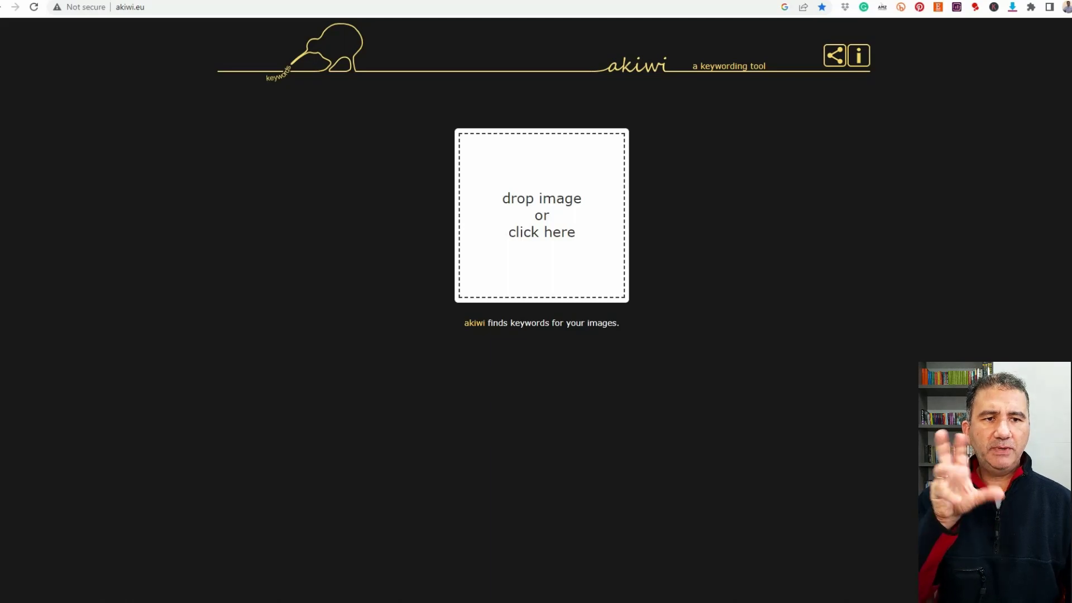
left_click_drag(1070, 288, 517, 246)
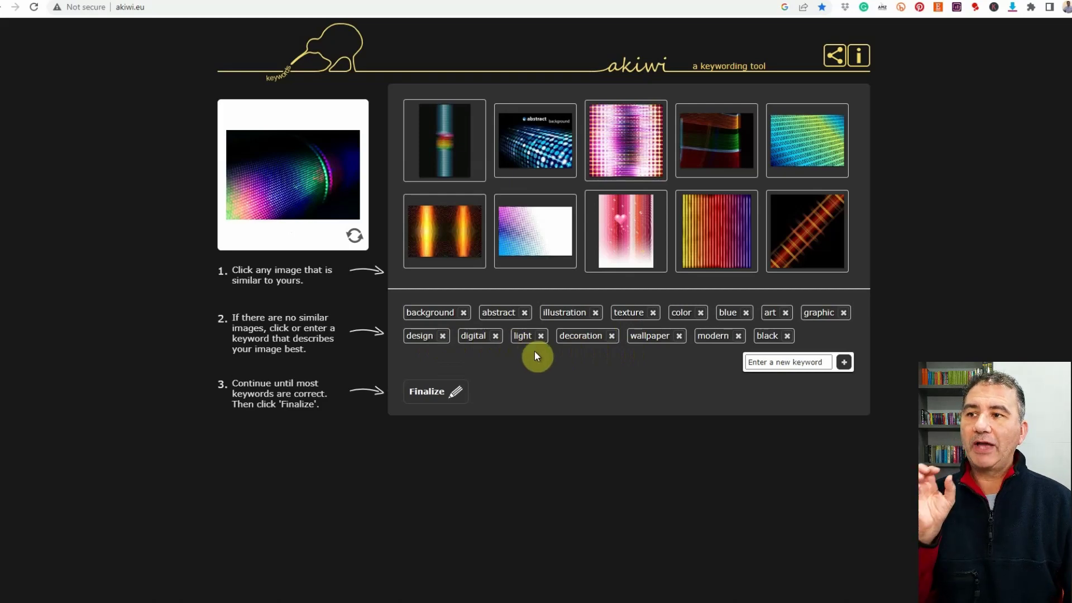
Finalize the mesh image's keywords and copy them to the clipboard, and select the blue abstract background as a similar image
left_click(441, 397)
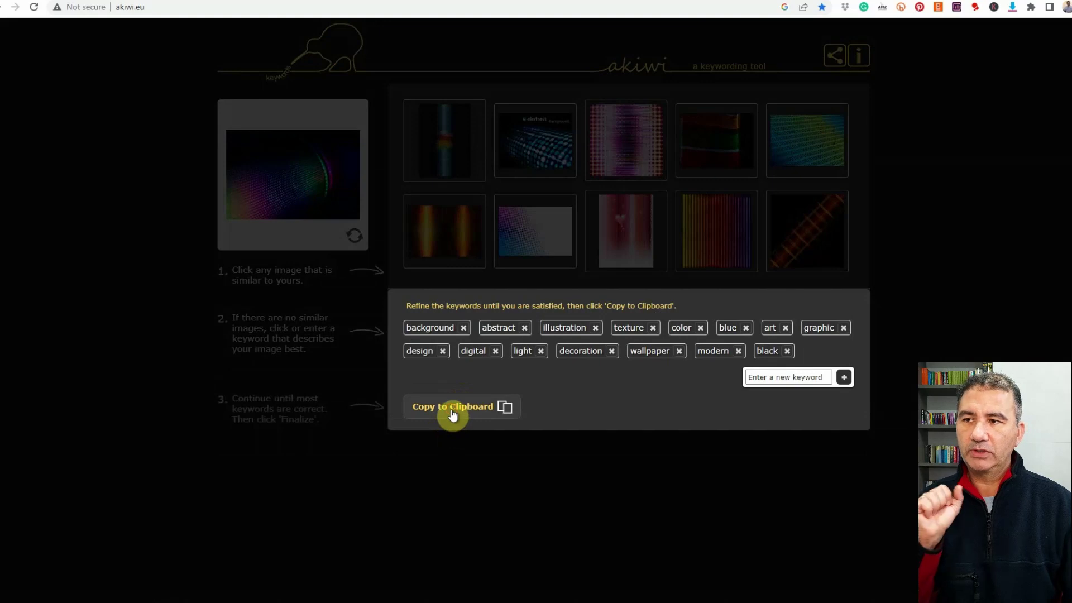
left_click(452, 413)
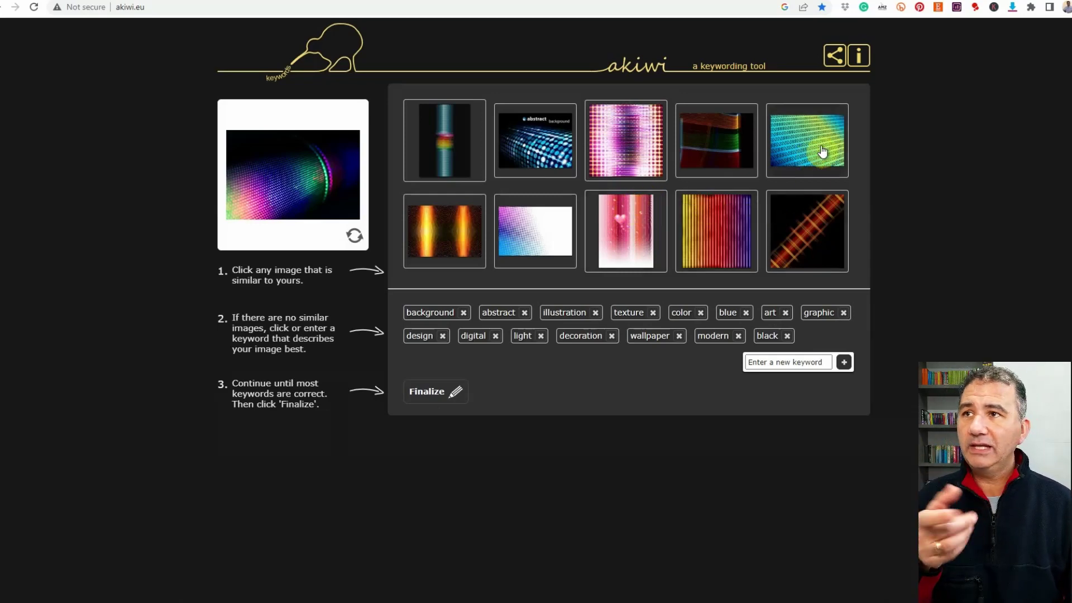
left_click(531, 144)
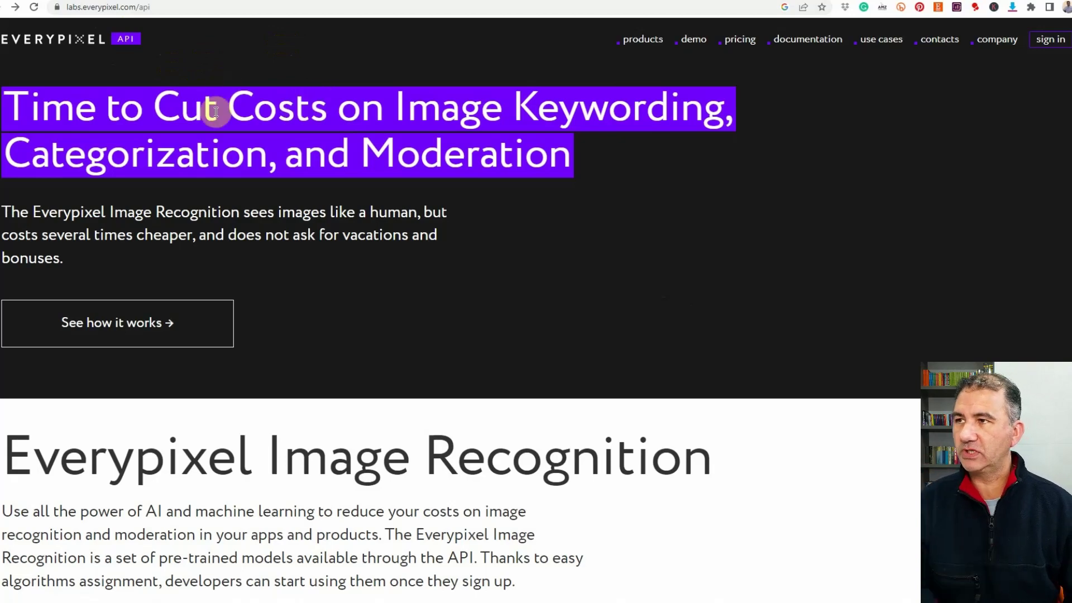
Review Everypixel's image recognition models, including Image Keywording, and open the demo page
scroll(305, 242, "down", 2)
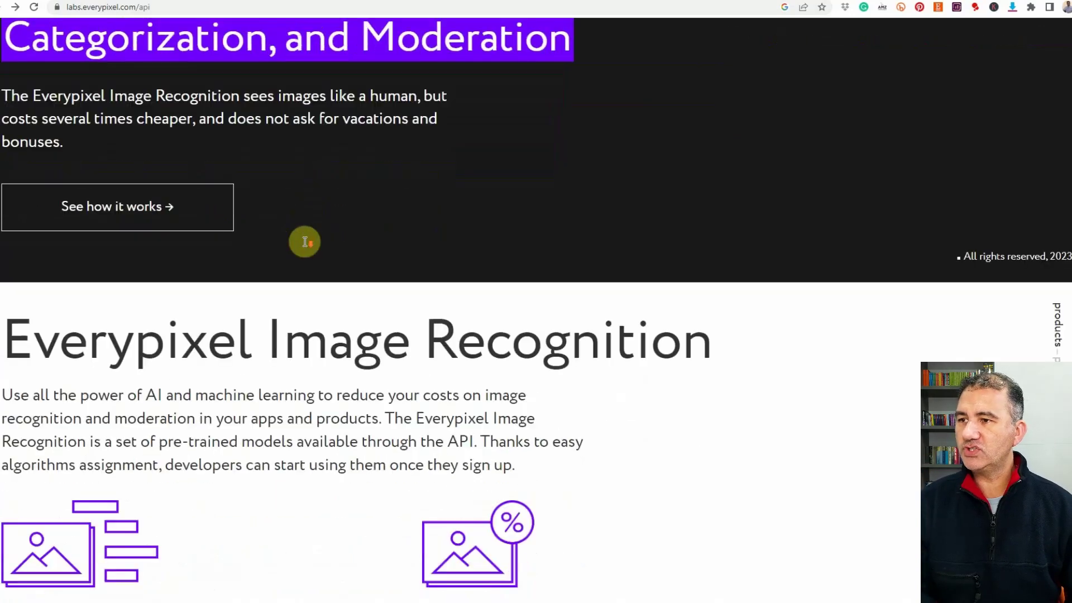
scroll(304, 242, "down", 5)
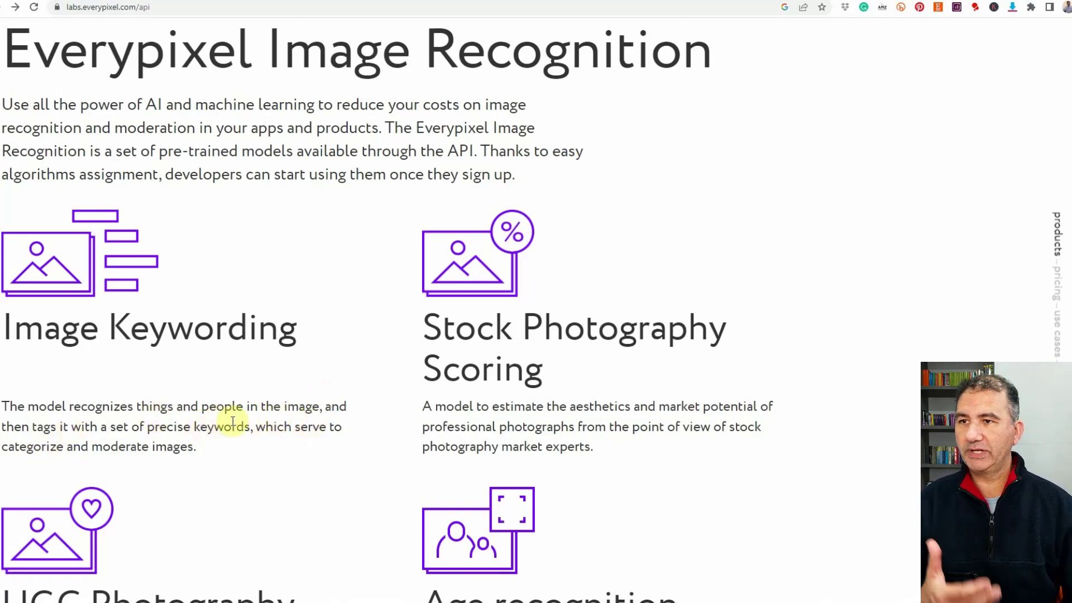
scroll(227, 419, "up", 5)
scroll(584, 441, "down", 6)
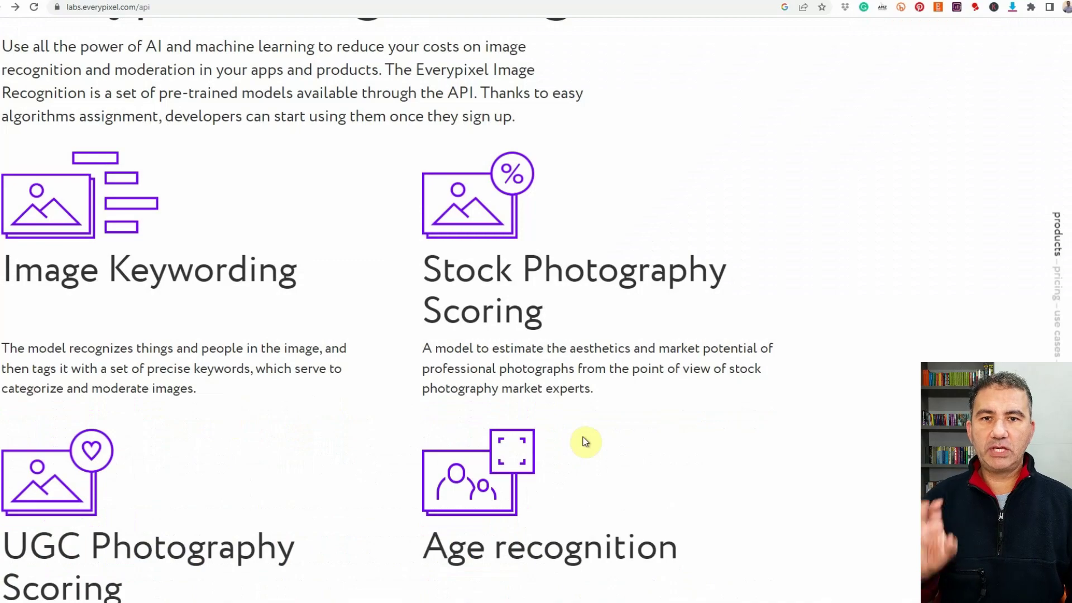
scroll(600, 442, "up", 8)
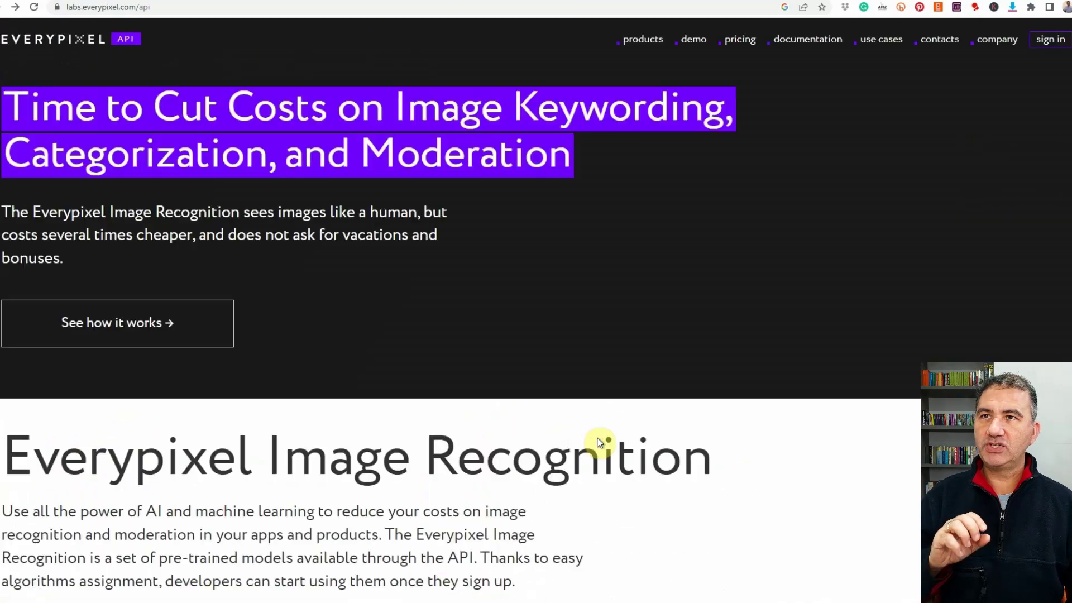
left_click(695, 45)
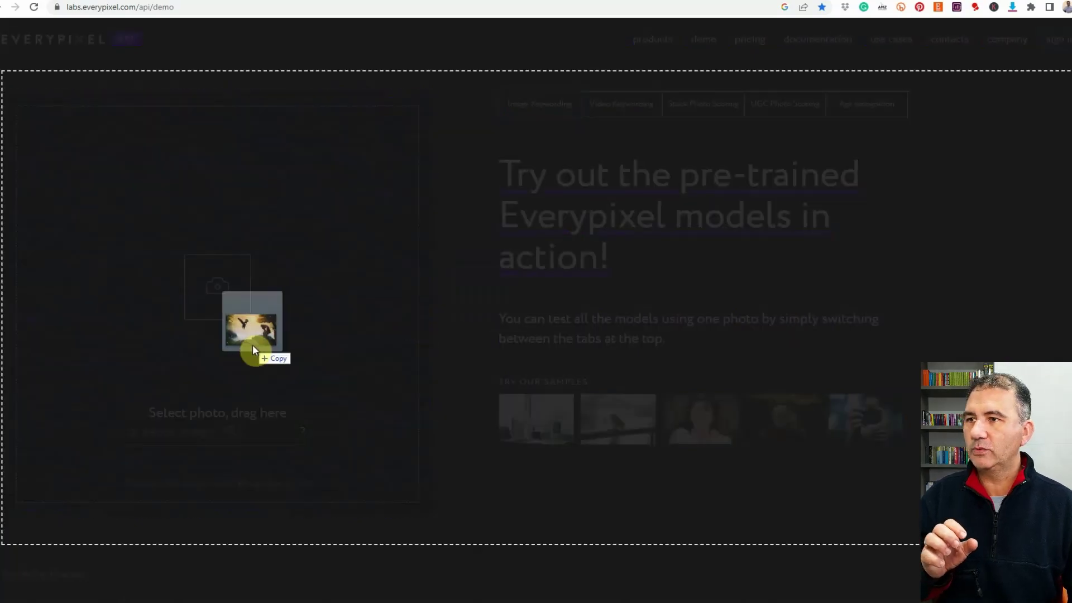
Run Image Keywording on the picture of the eagle and the woman with an umbrella, followed by the multicoloured mesh cylinder image
left_click_drag(252, 344, 252, 340)
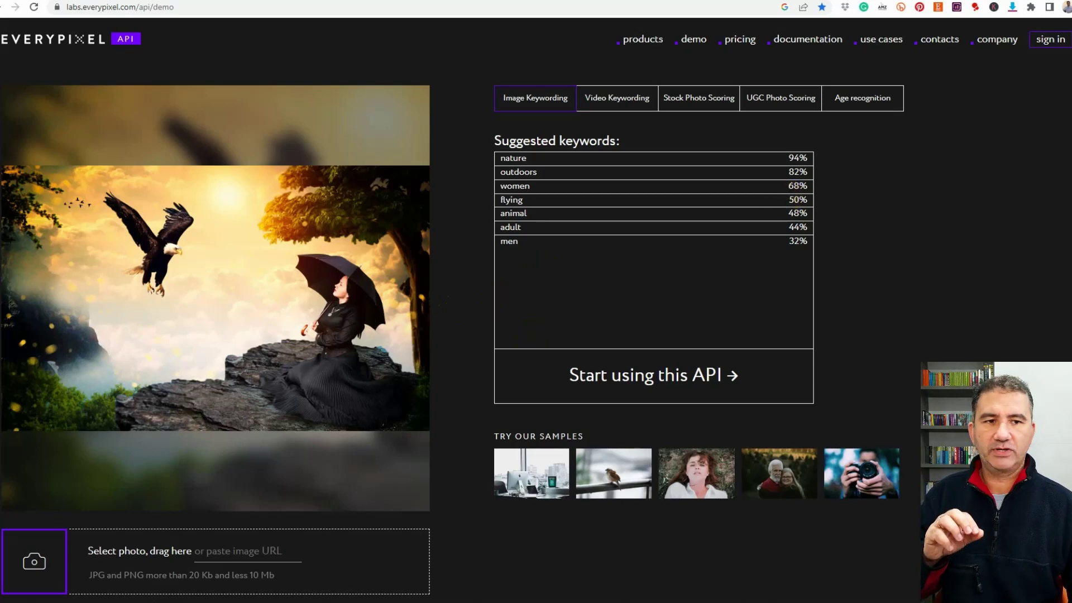
left_click_drag(380, 454, 184, 536)
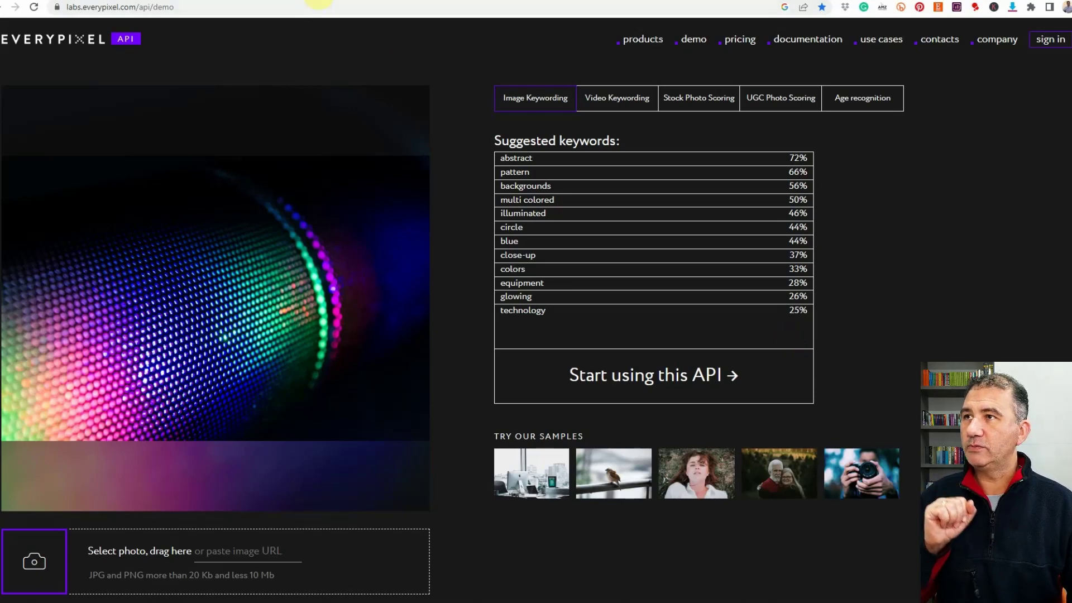
Switch to the Imagga auto-tagging demo, upload the colourful cyborg face image and analyze it
left_click(319, 2)
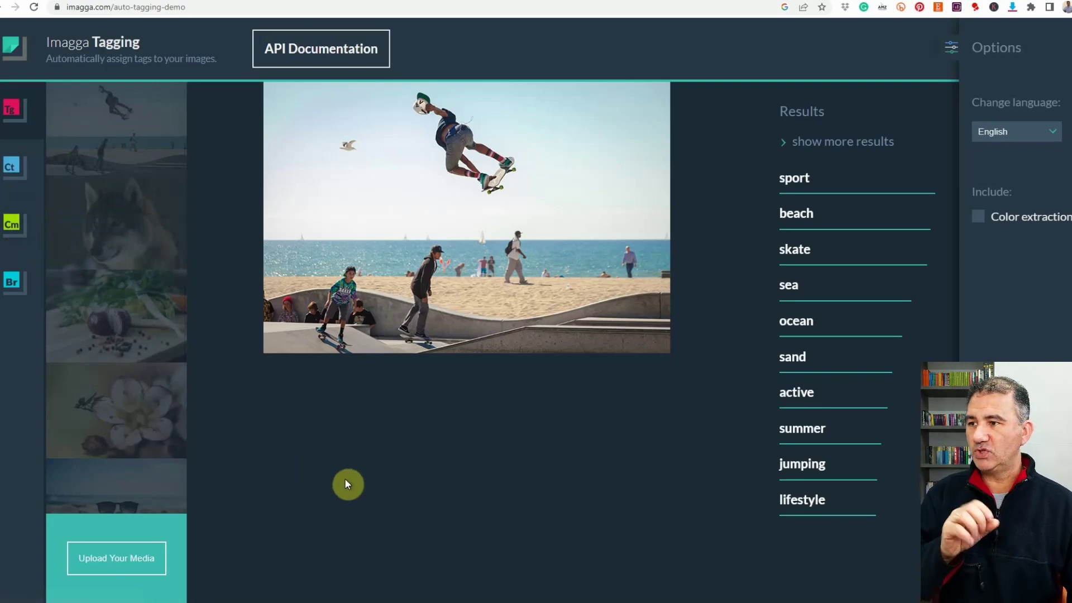
left_click(108, 563)
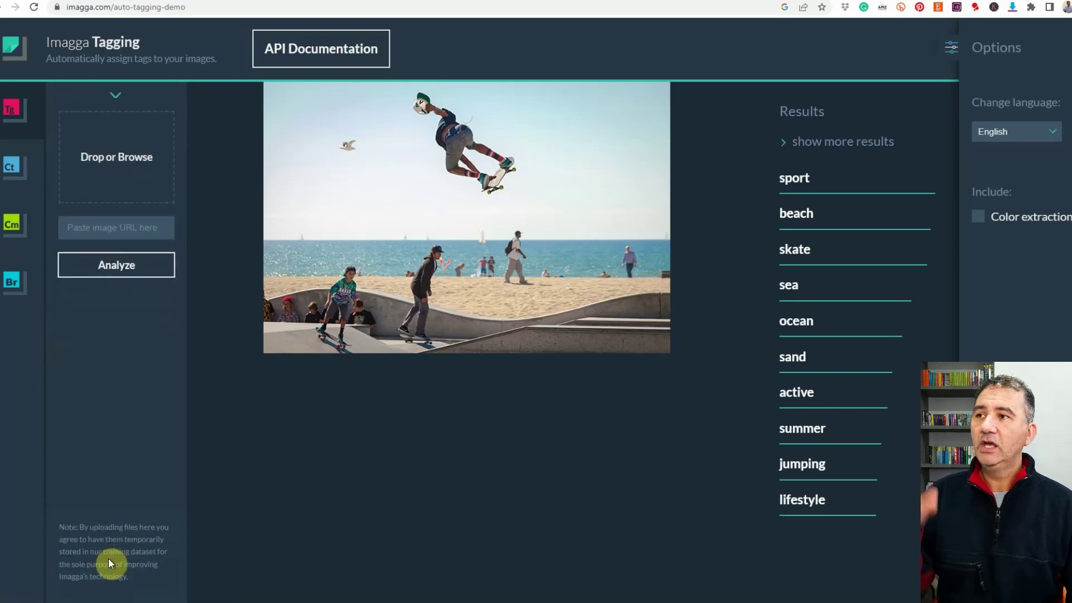
left_click(123, 169)
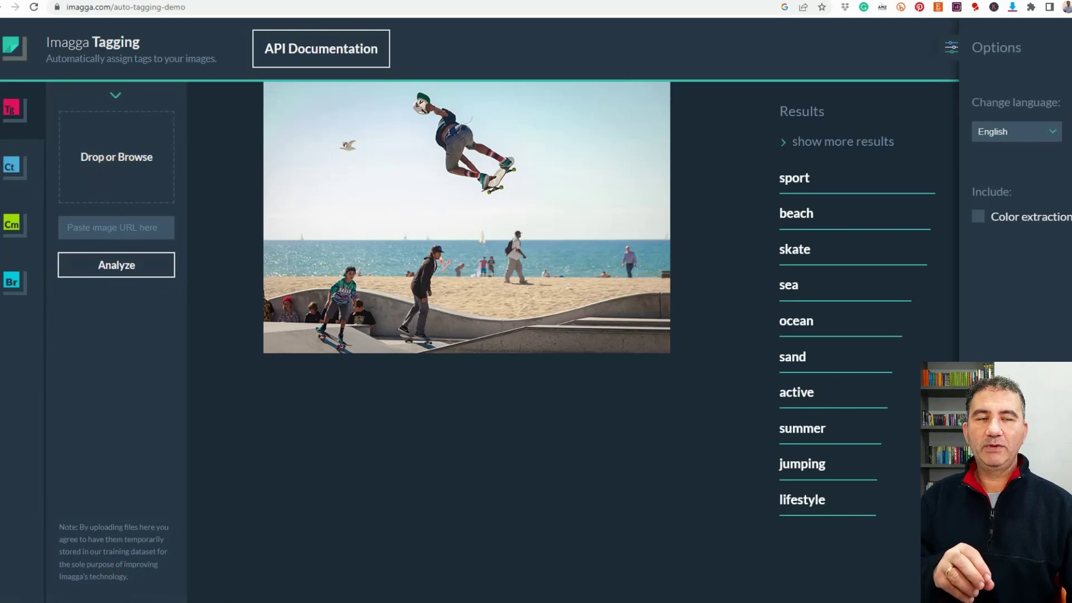
left_click_drag(1071, 252, 130, 175)
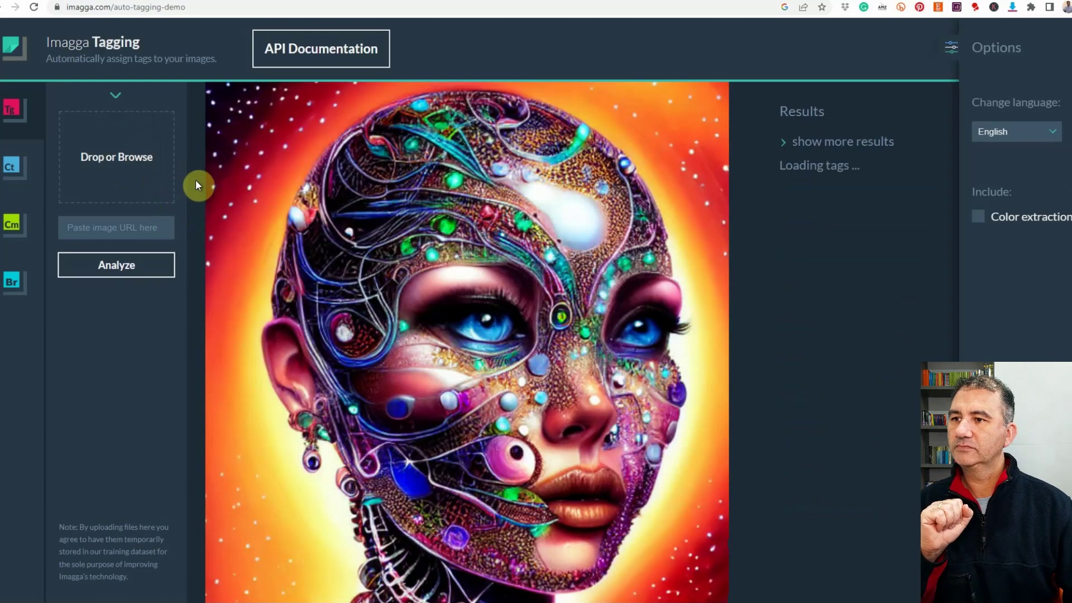
left_click(105, 270)
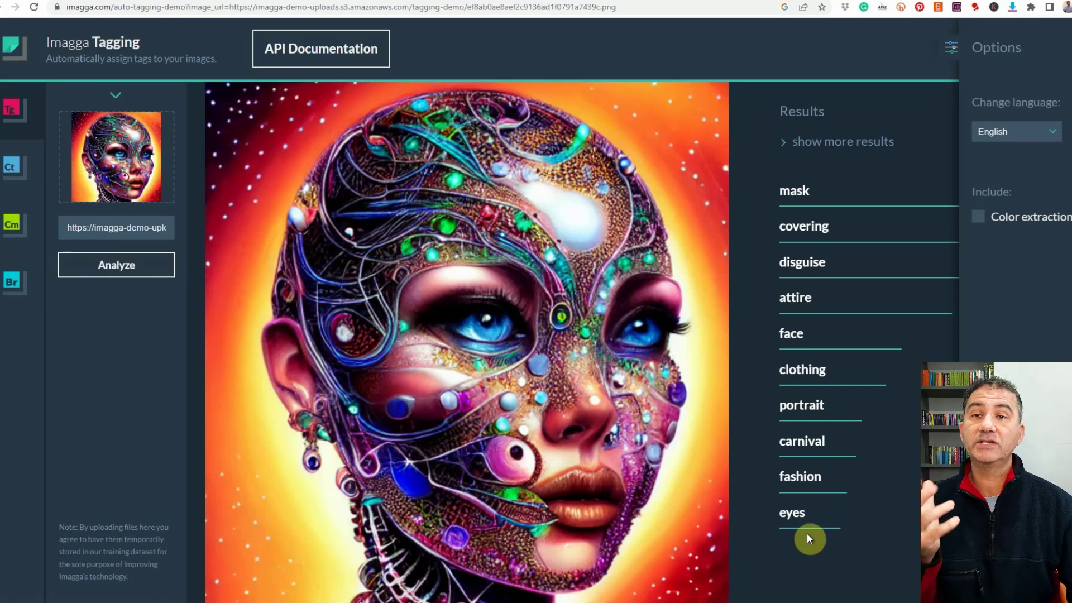
Include color extraction for the cyborg face image and review its extracted image colors
left_click(981, 224)
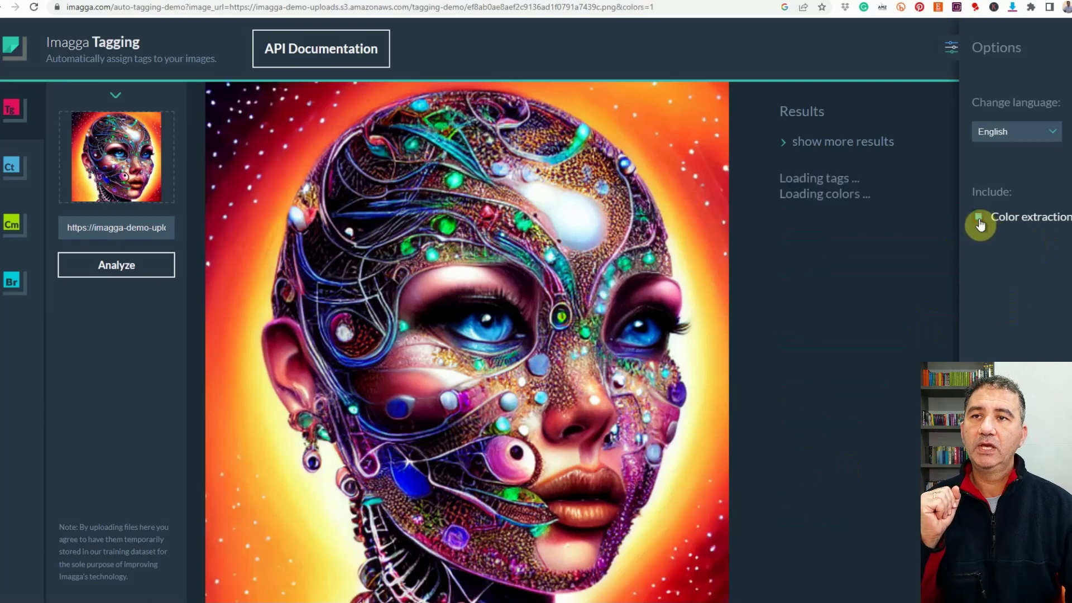
scroll(883, 296, "down", 5)
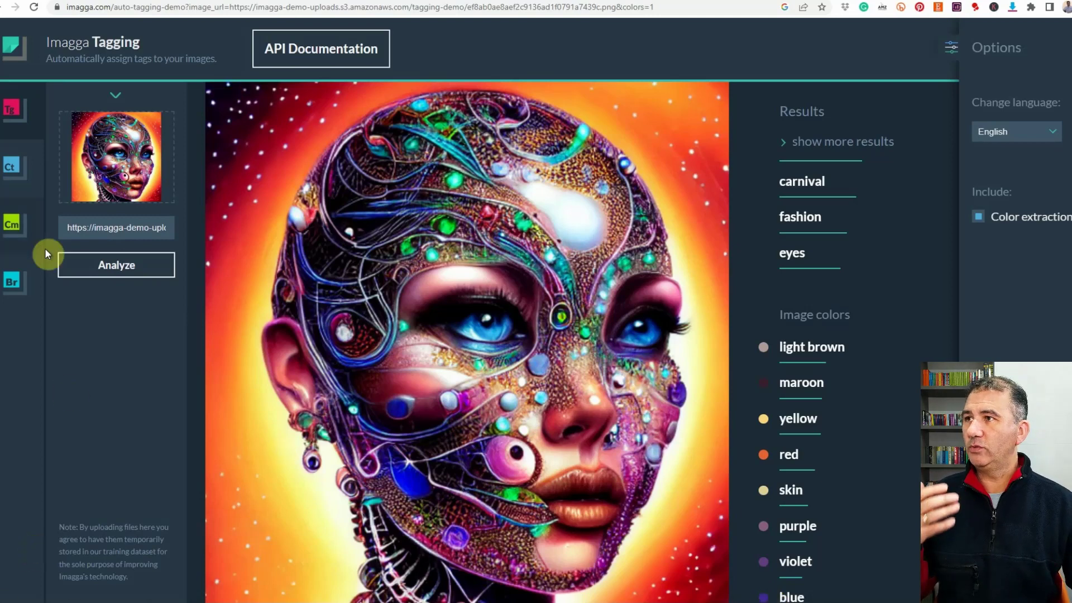
Upload the snowy forest night photo for tagging and review its tags and image colors
left_click(115, 99)
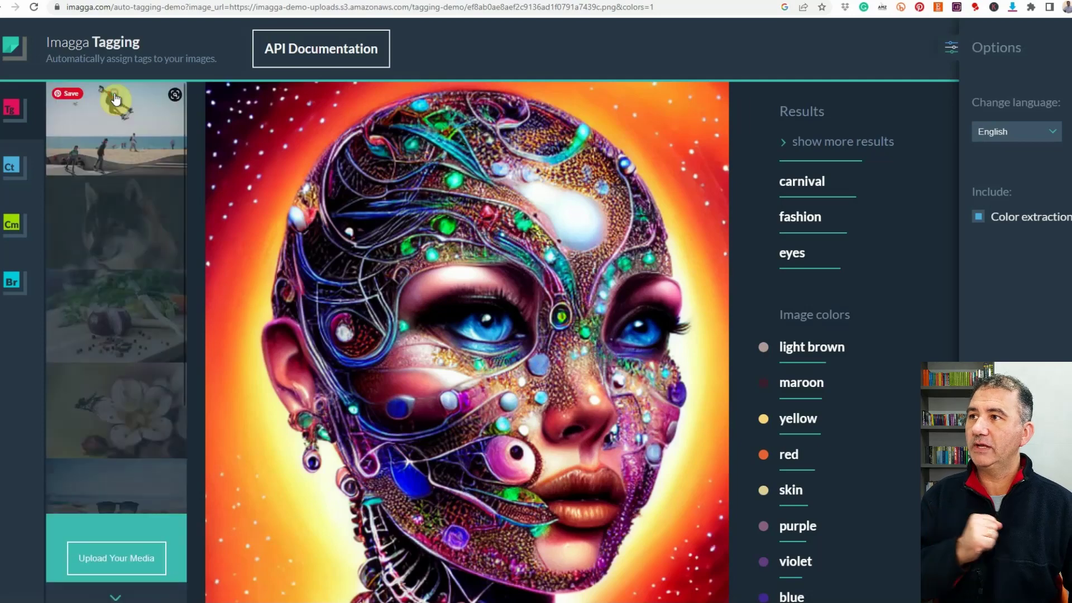
left_click(116, 535)
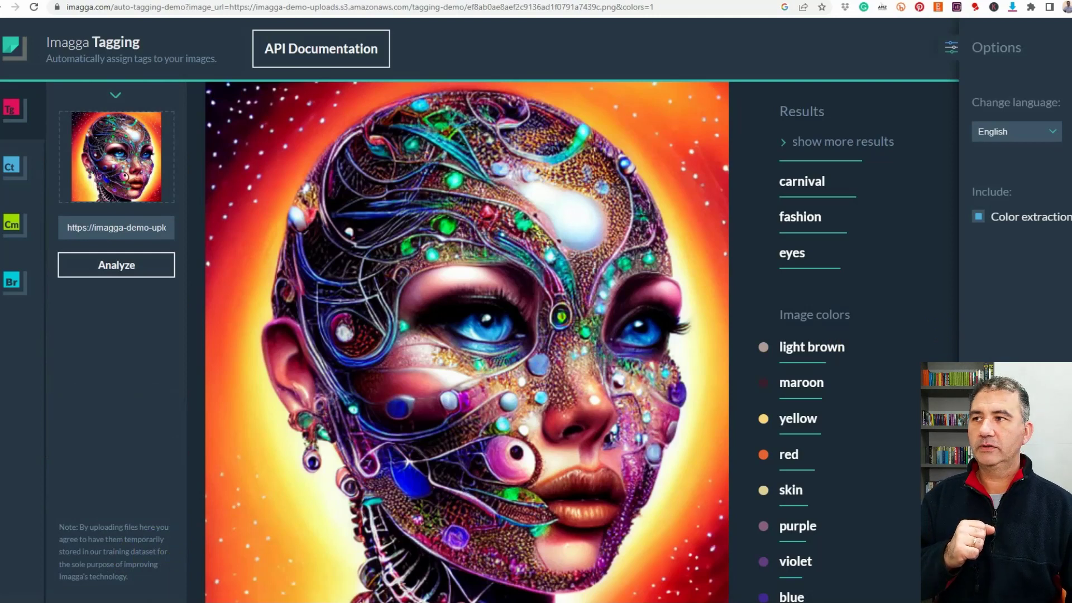
left_click_drag(0, 180, 98, 168)
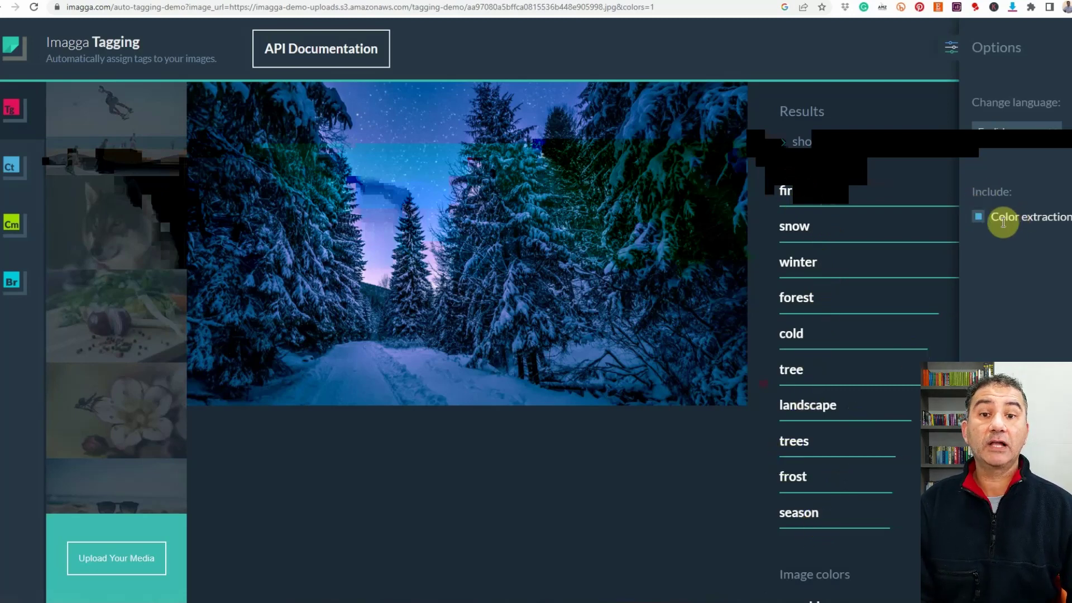
scroll(822, 386, "down", 3)
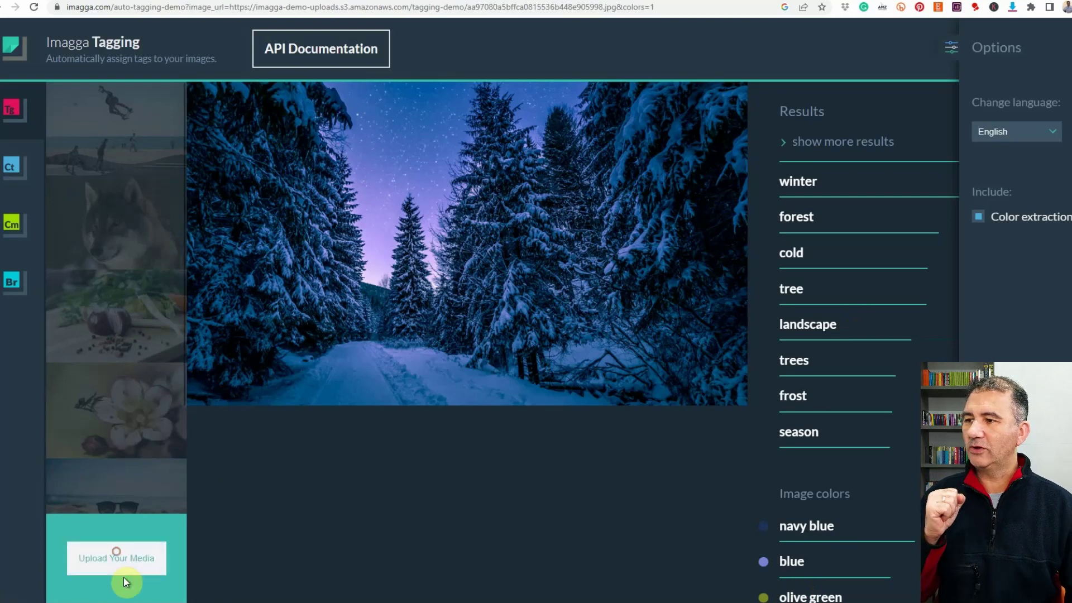
Upload the multicoloured mesh cylinder image for tagging and review its tags and image colors
left_click(118, 553)
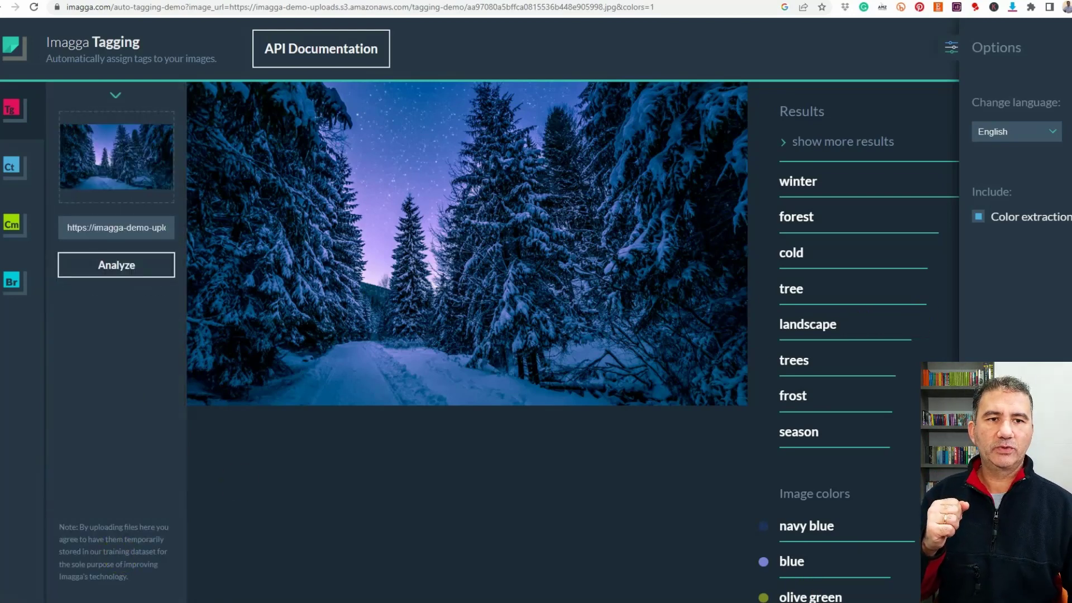
left_click_drag(266, 236, 132, 190)
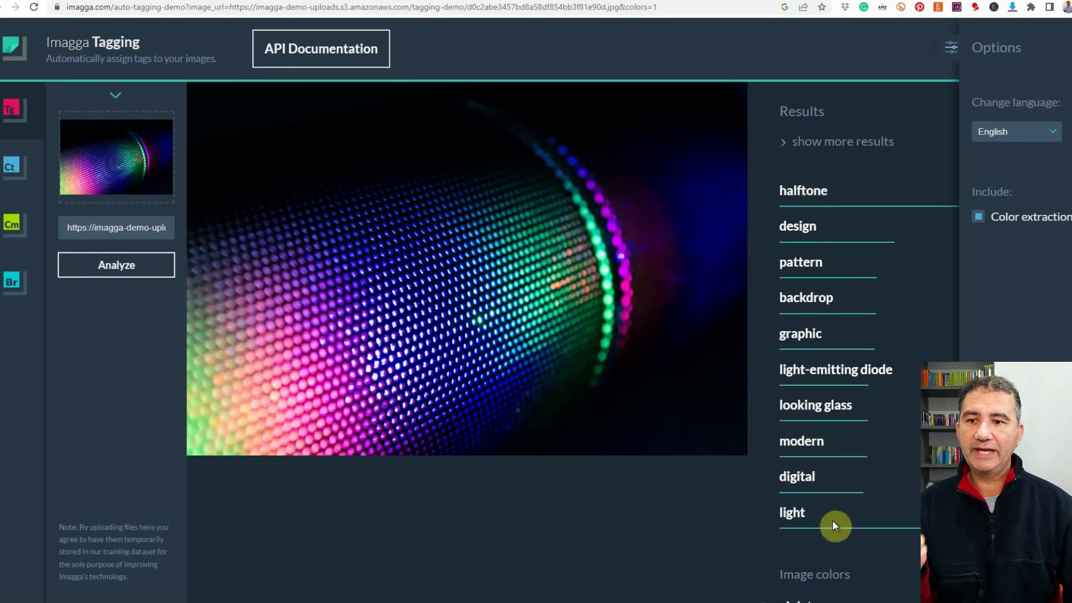
scroll(833, 521, "down", 3)
scroll(832, 520, "down", 3)
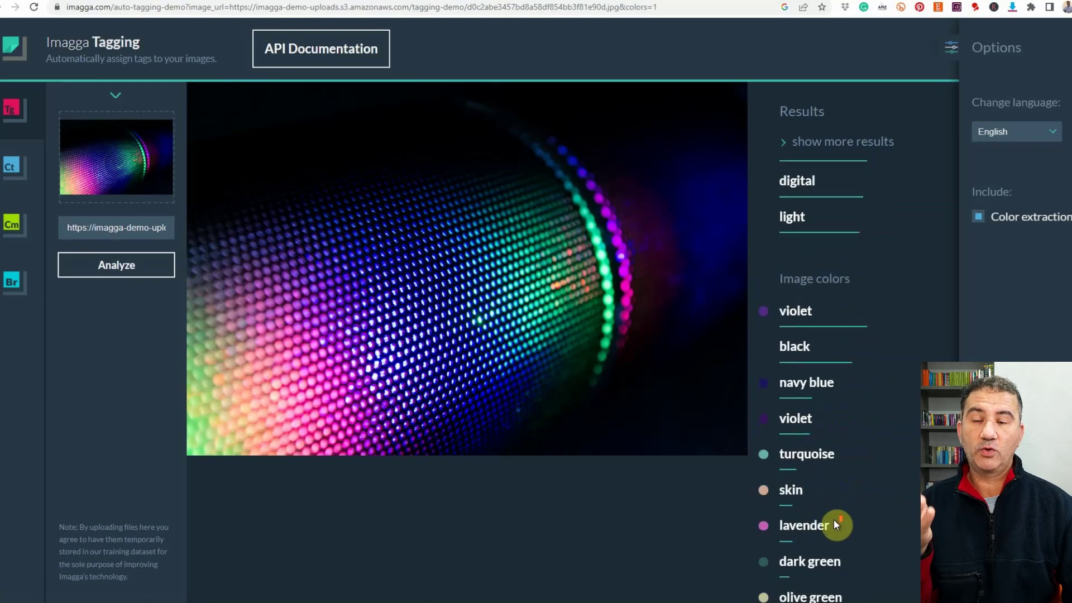